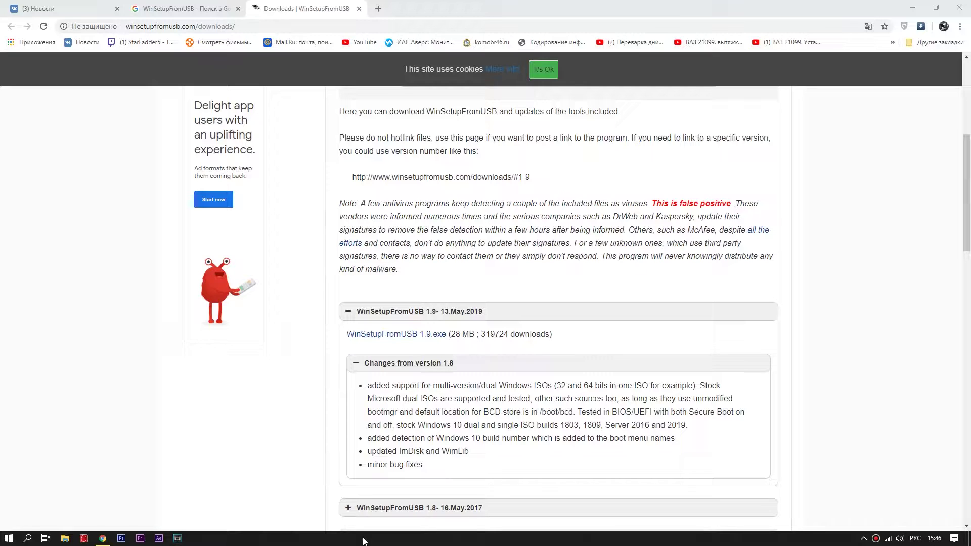
Step: Download WinSetupFromUSB 1.9.exe and launch WinSetupFromUSB_1-9_x64 from the program folder on the desktop
left_click(386, 338)
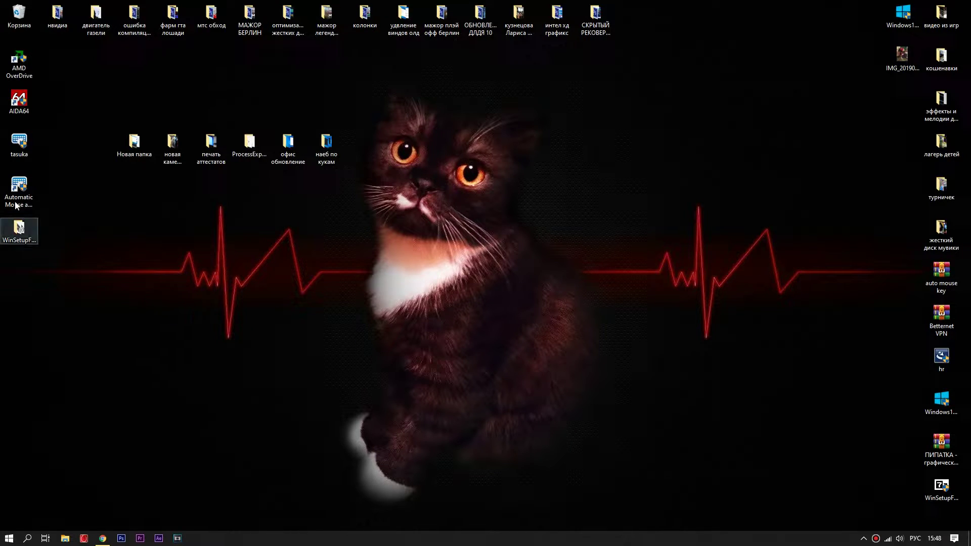
double_click(16, 234)
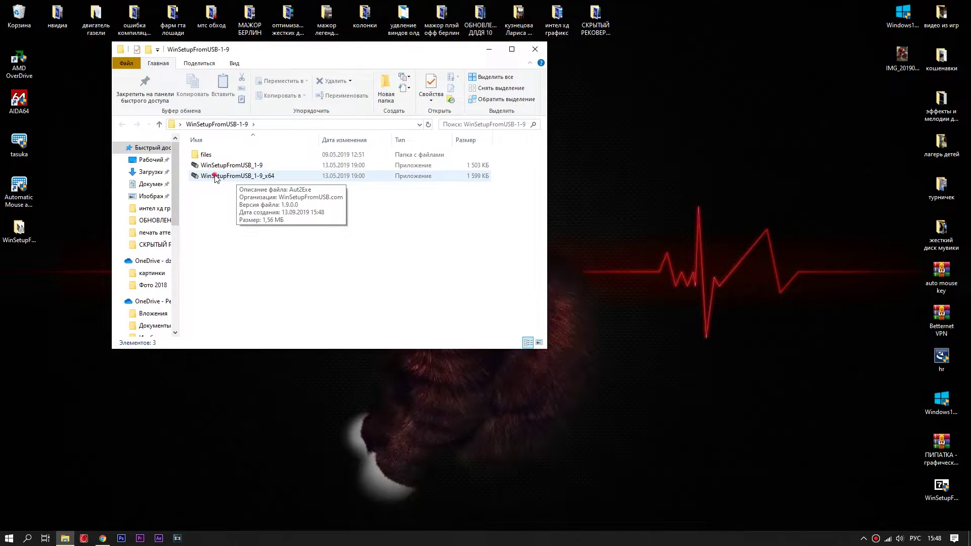
double_click(215, 177)
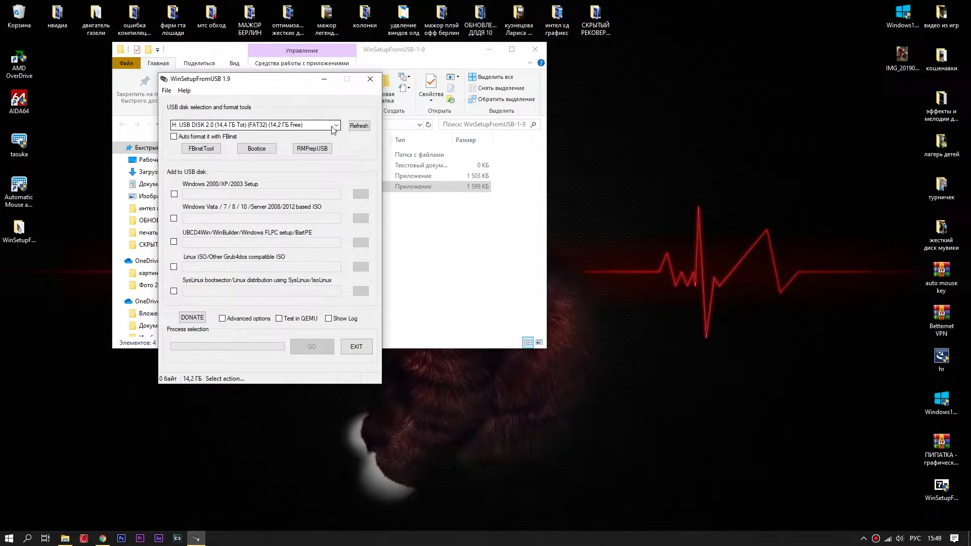
Step: Refresh the list of USB drives and select the H: USB DISK 2.0 flash drive
left_click(360, 127)
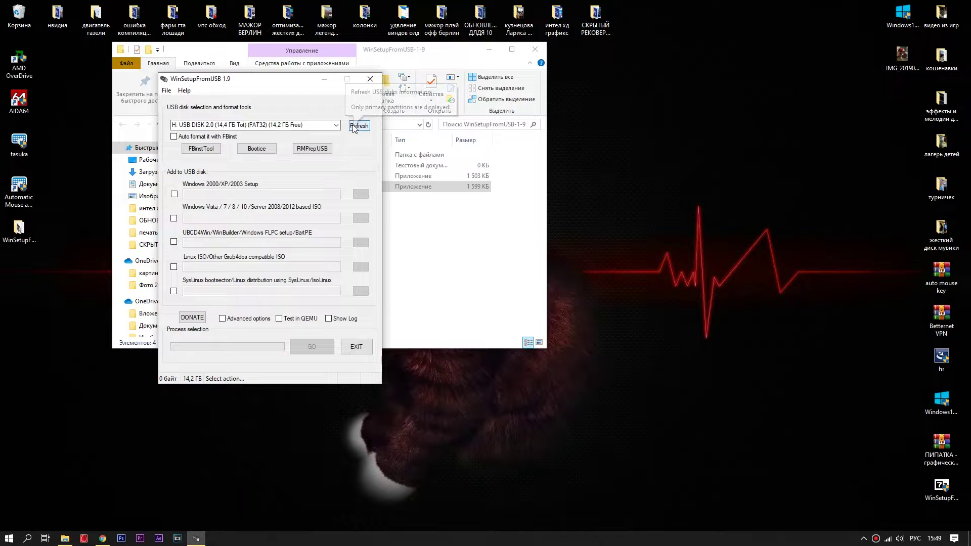
left_click(360, 127)
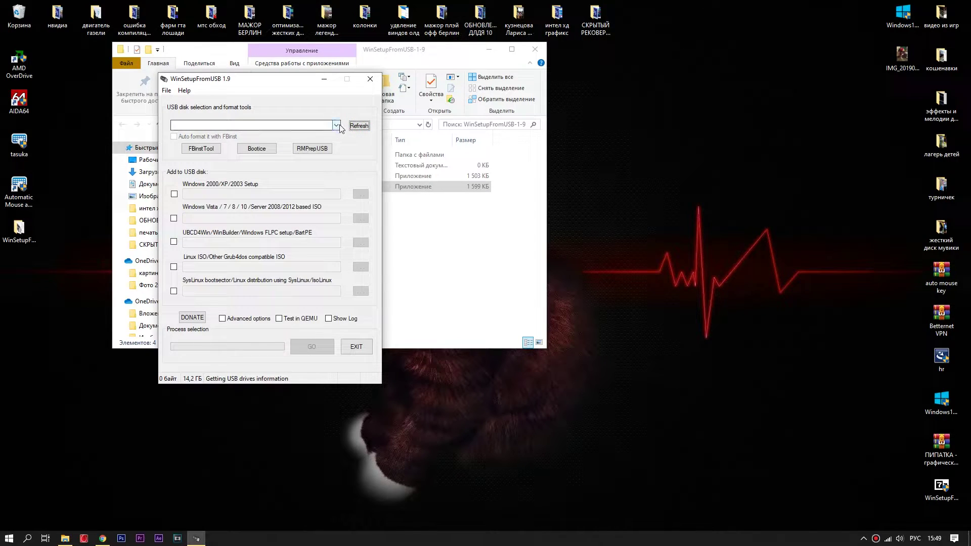
left_click(336, 126)
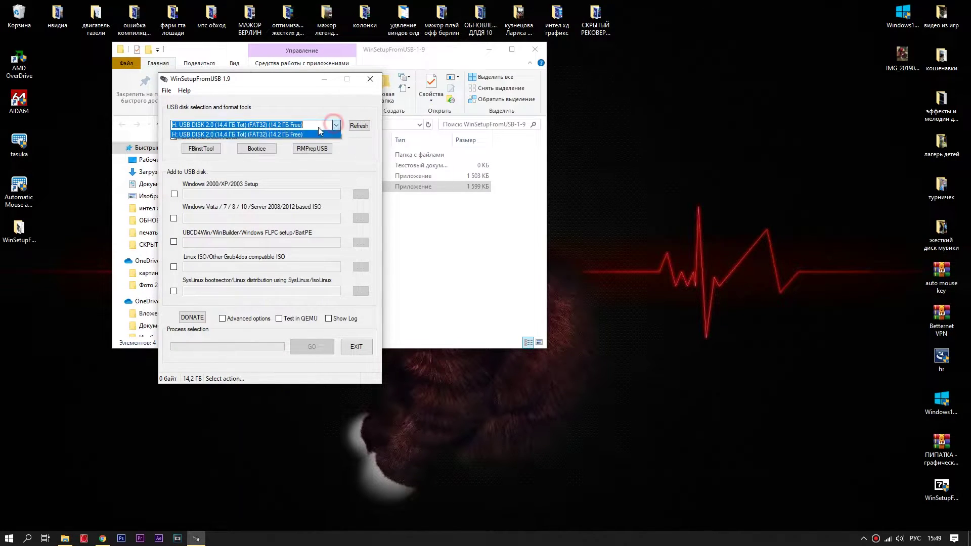
left_click(242, 134)
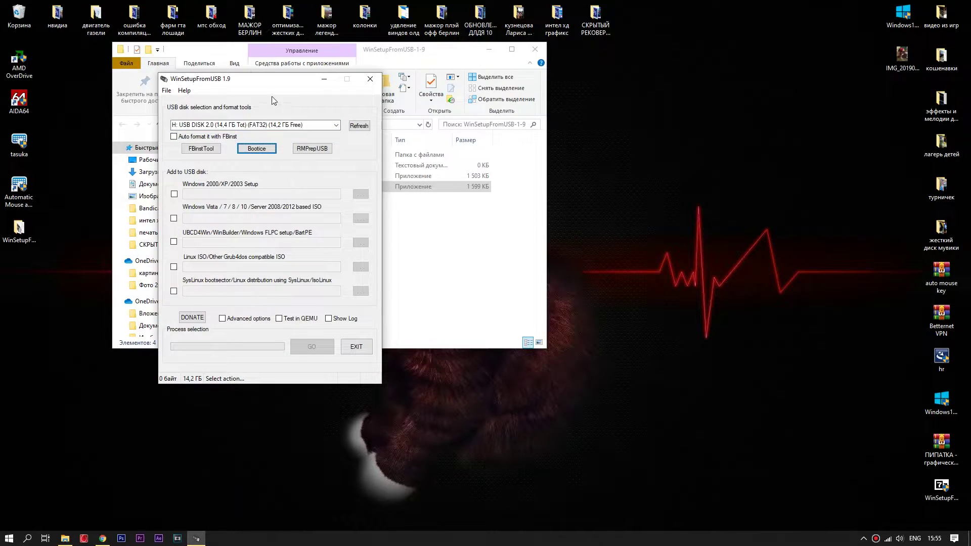
Step: Launch Bootice and open partition management for the H: USB disk
left_click(275, 81)
left_click_drag(275, 81, 277, 82)
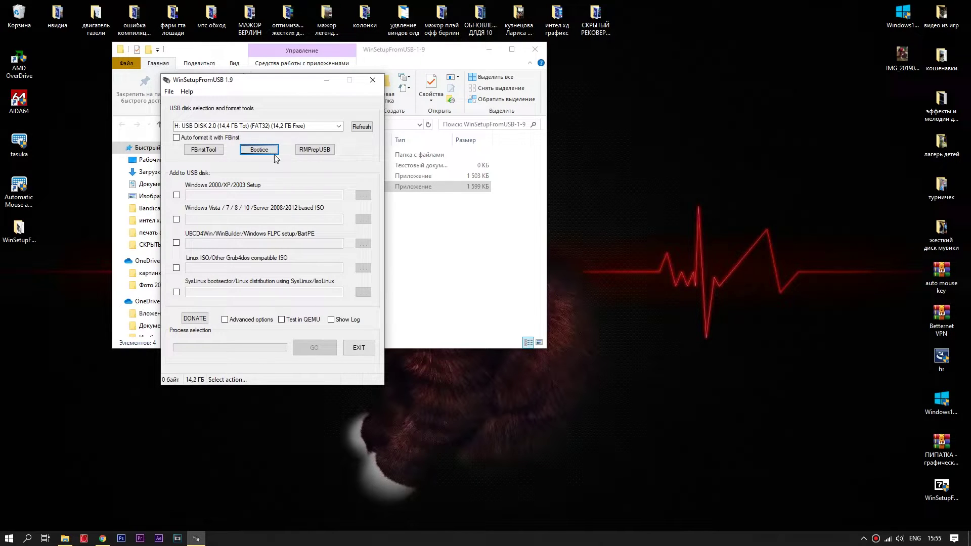
left_click(257, 150)
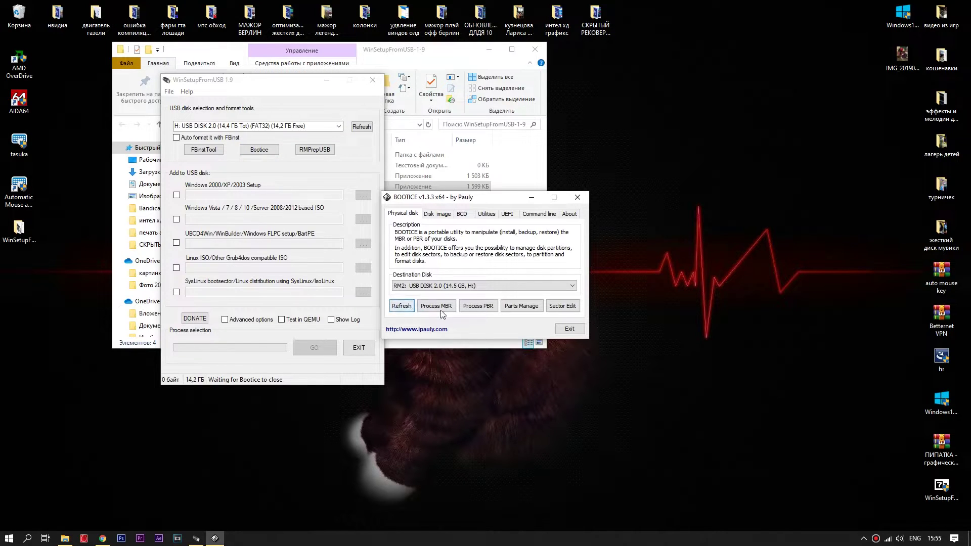
left_click(520, 306)
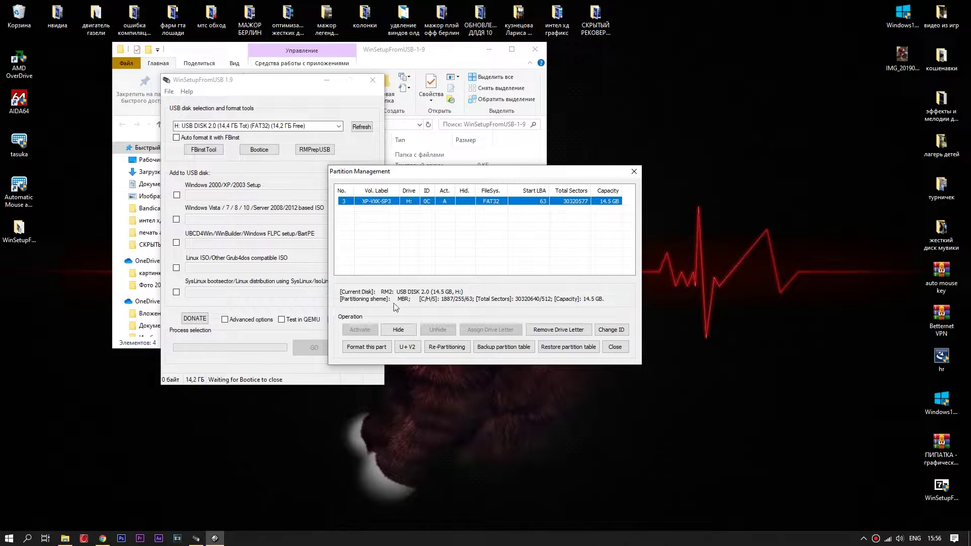
Step: Set up formatting of the flash drive's partition with the NTFS file system and the volume label xpwindows
left_click(366, 348)
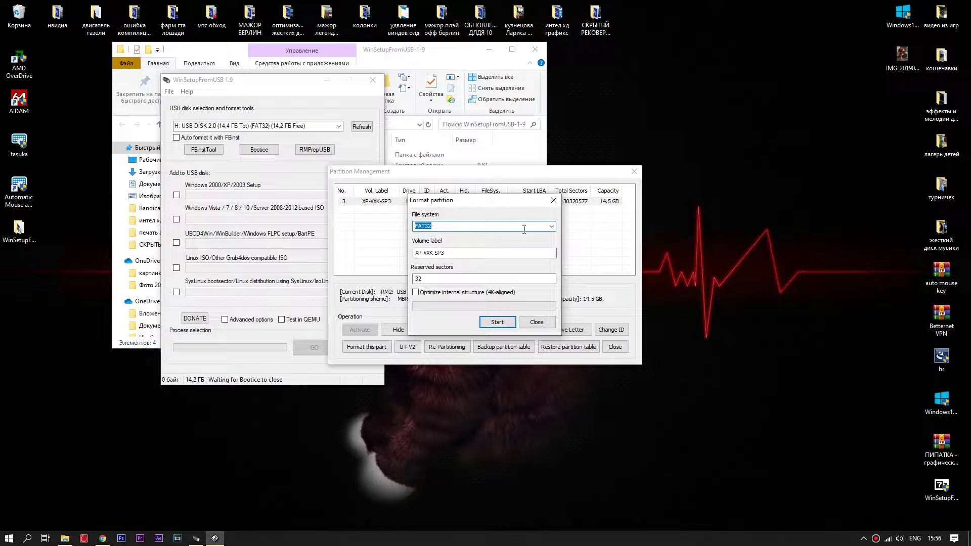
left_click(550, 229)
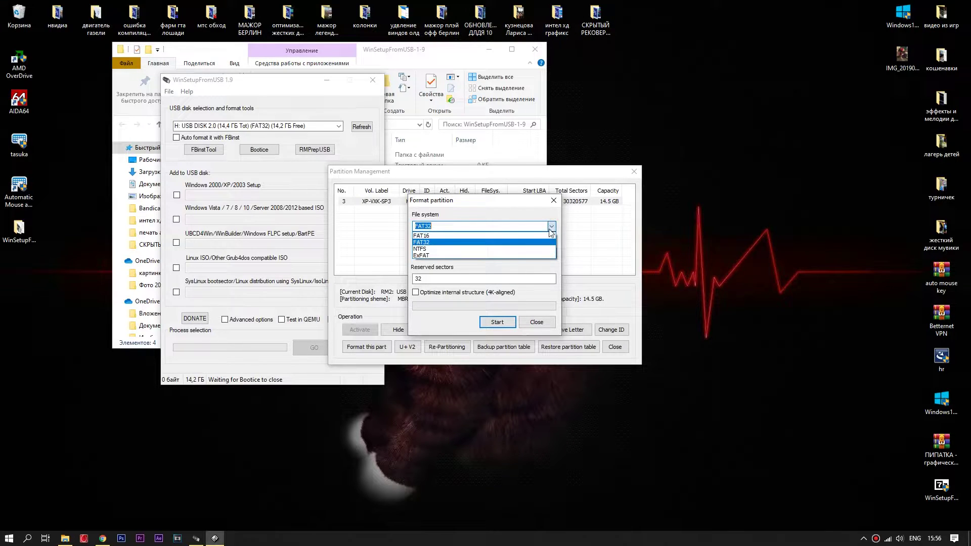
left_click(429, 249)
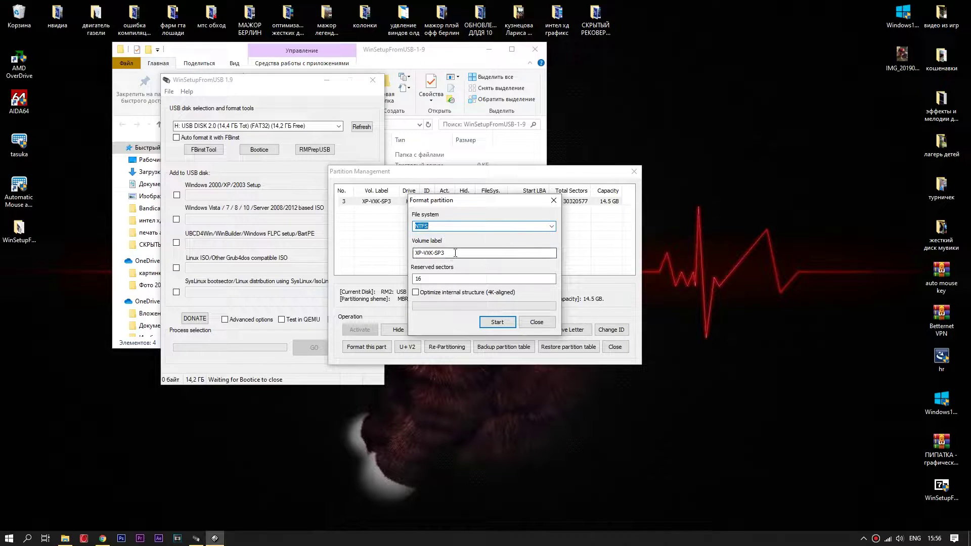
double_click(455, 253)
type("xp windows")
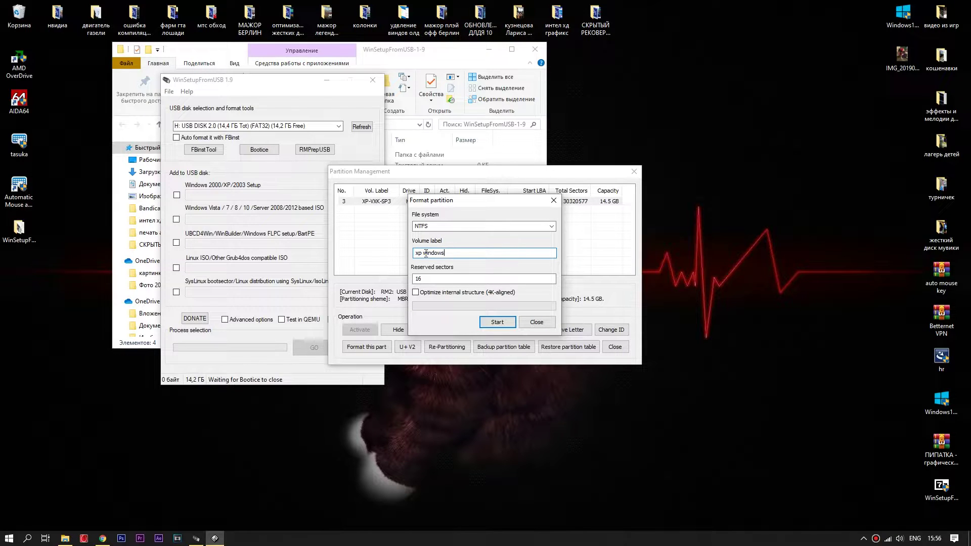
left_click(423, 253)
key("BackSpace")
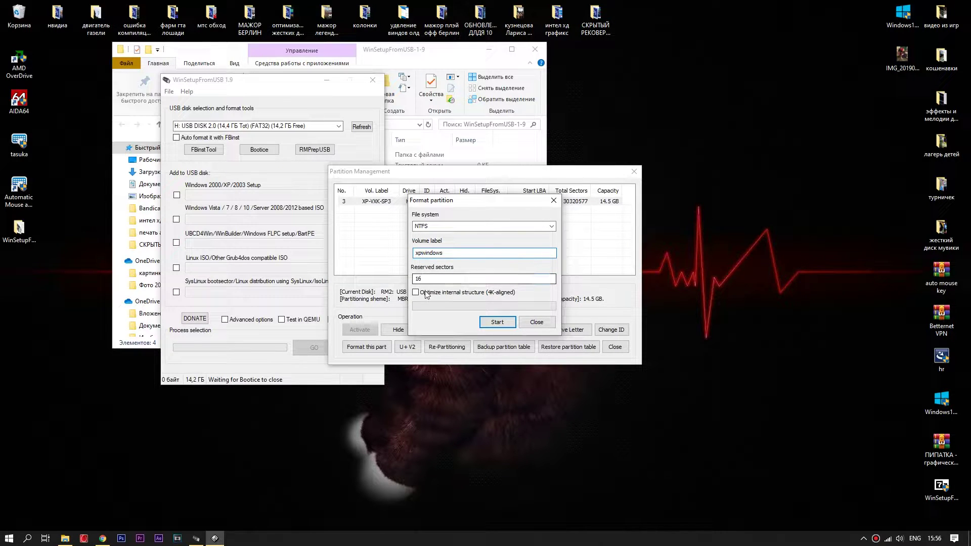
Step: Format the partition, accepting the loss of all its data, and exit Bootice
left_click(490, 322)
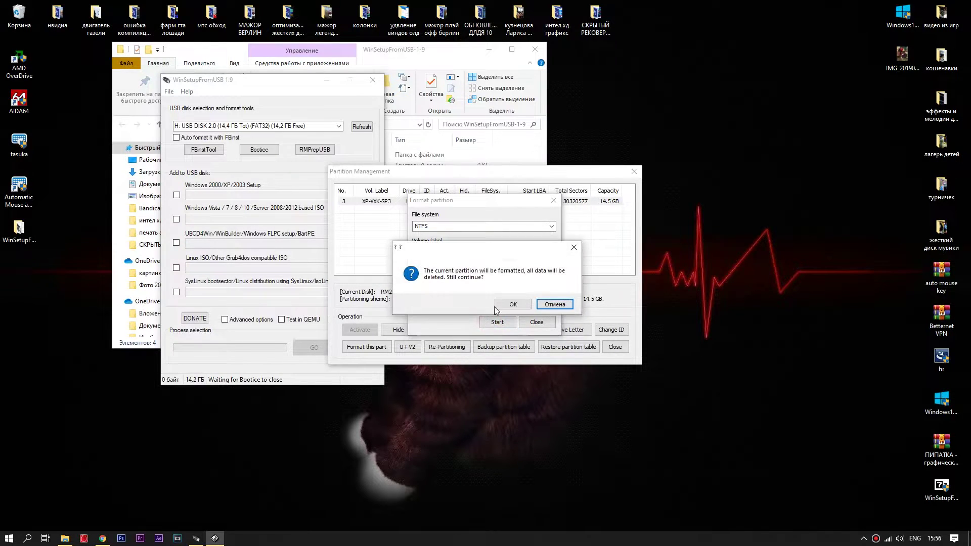
left_click(508, 305)
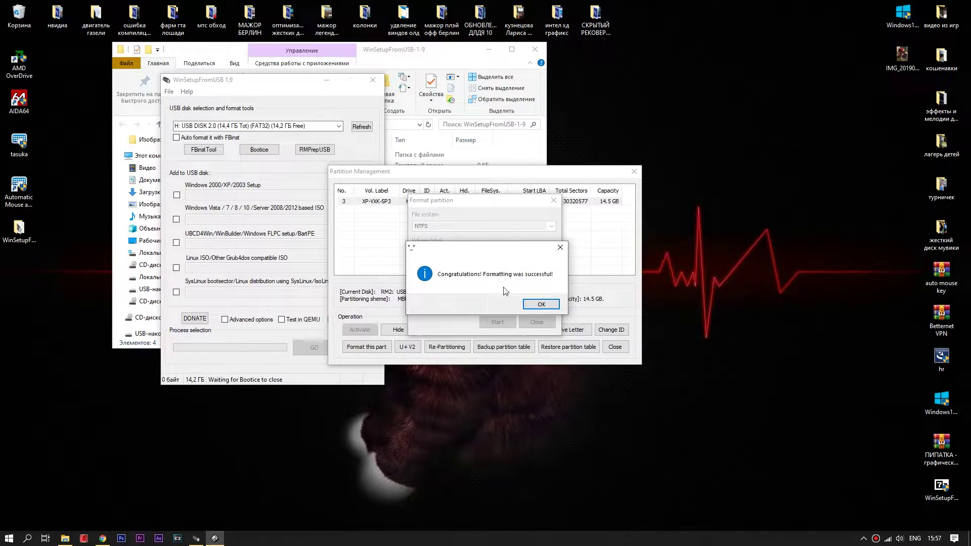
left_click(532, 305)
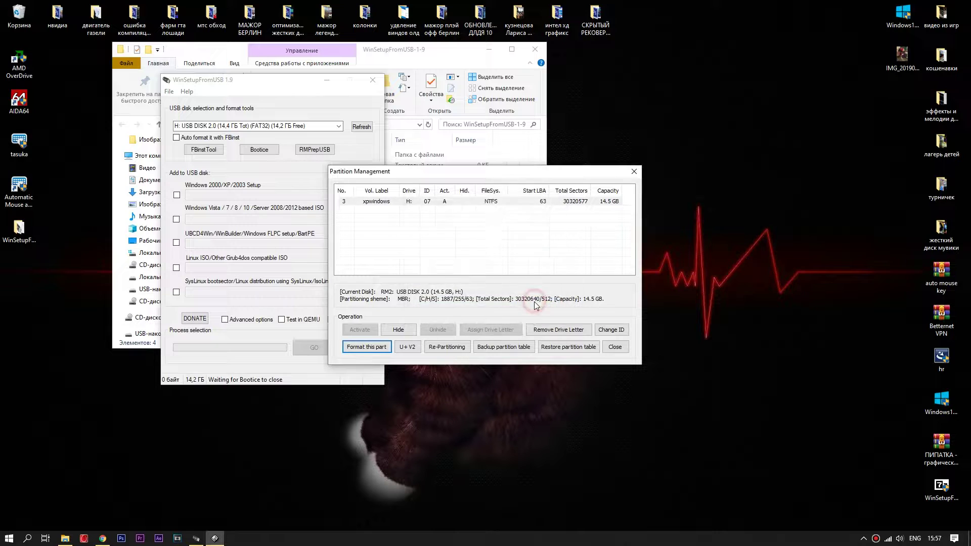
left_click(615, 348)
left_click(570, 330)
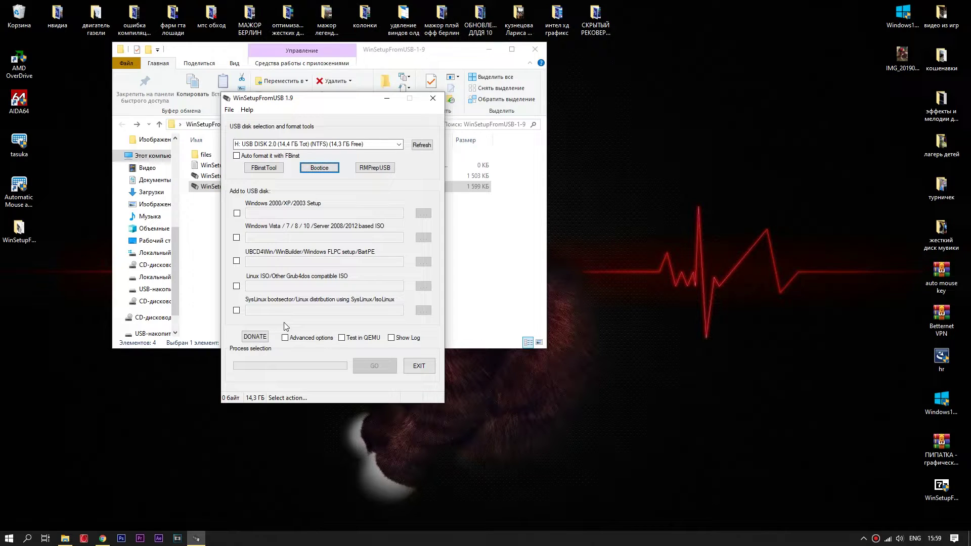
Step: Launch UltraISO as administrator
left_click(10, 538)
scroll(47, 389, "down", 15)
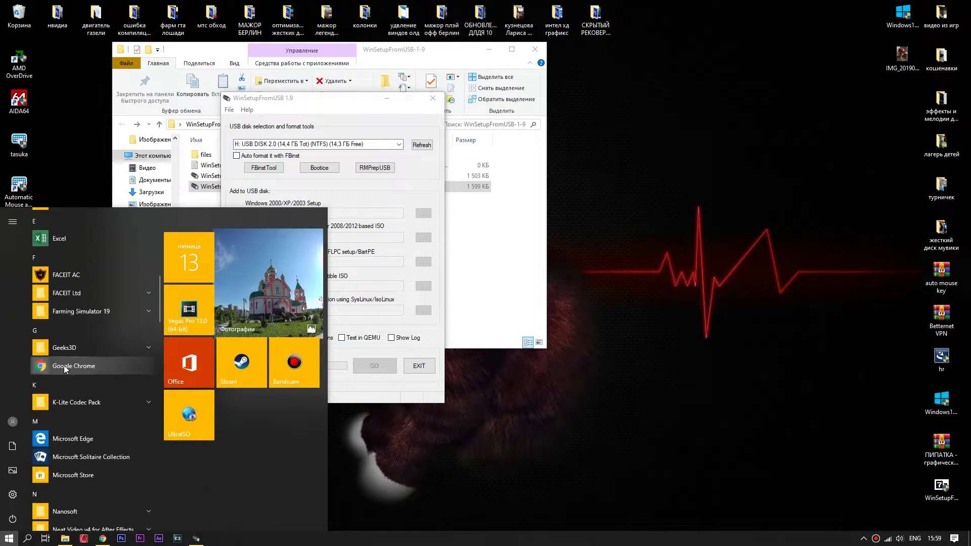
scroll(77, 350, "down", 5)
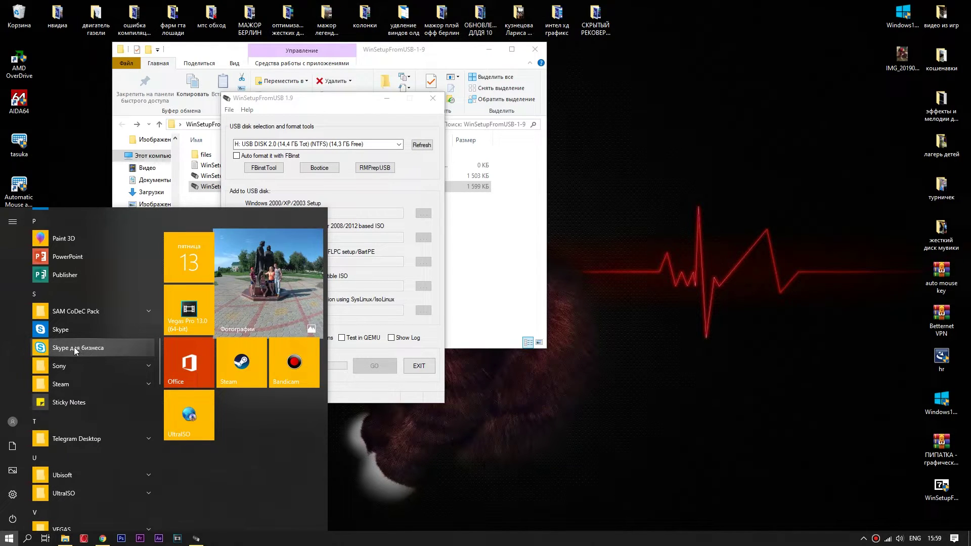
scroll(81, 382, "down", 4)
left_click(133, 399)
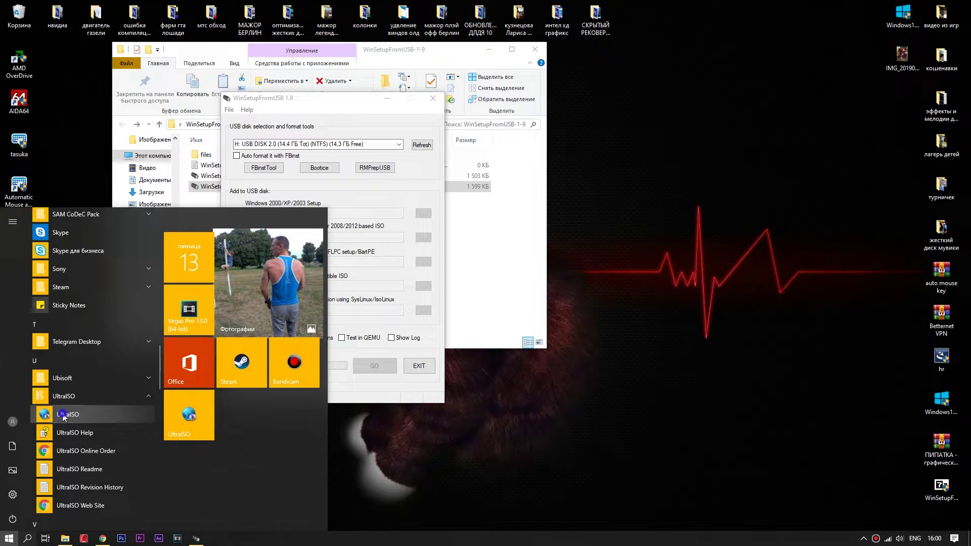
right_click(62, 414)
mouse_move(125, 441)
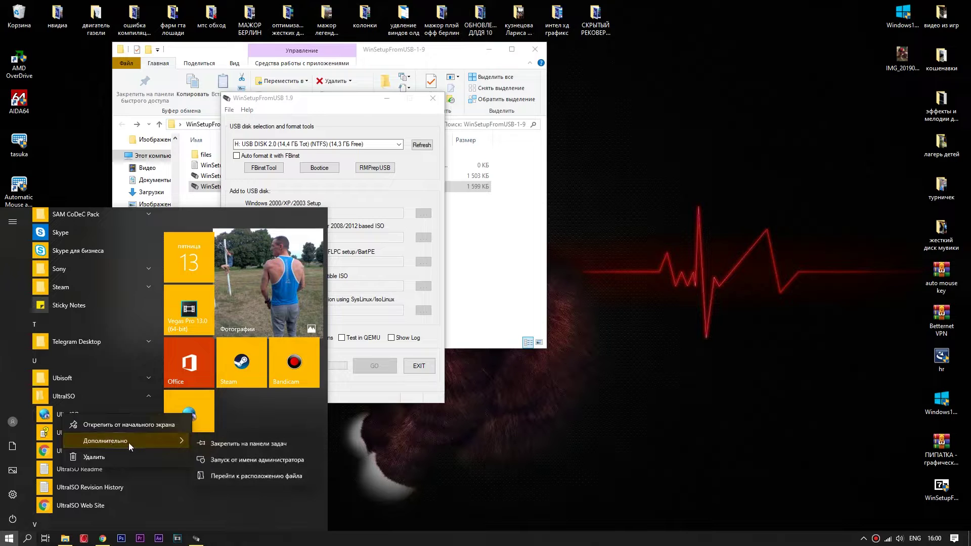
left_click(245, 460)
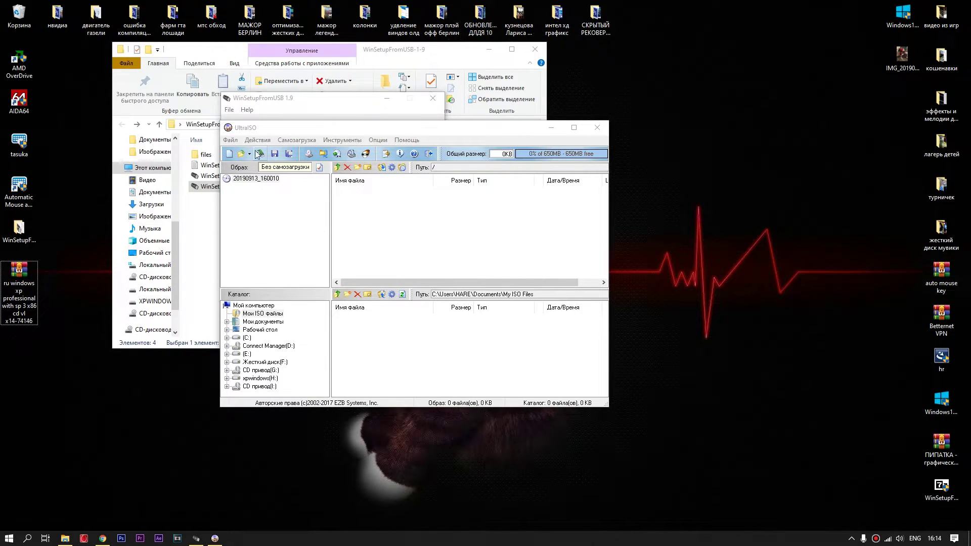
Step: Open the image "ru windows xp professional with sp 3 x86 cd vl x14-74146" from the desktop in UltraISO
left_click(230, 140)
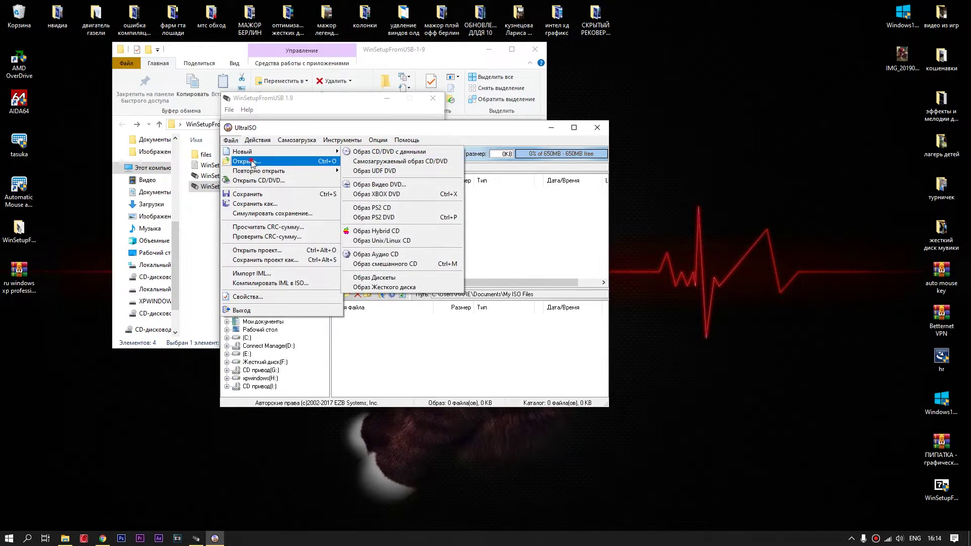
left_click(369, 151)
key("ctrl+o")
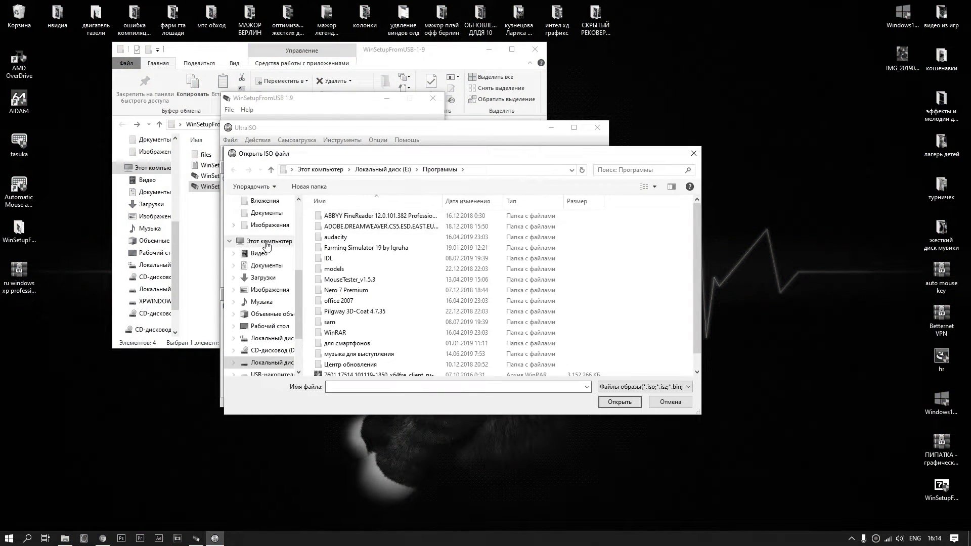
scroll(295, 305, "up", 5)
left_click(270, 221)
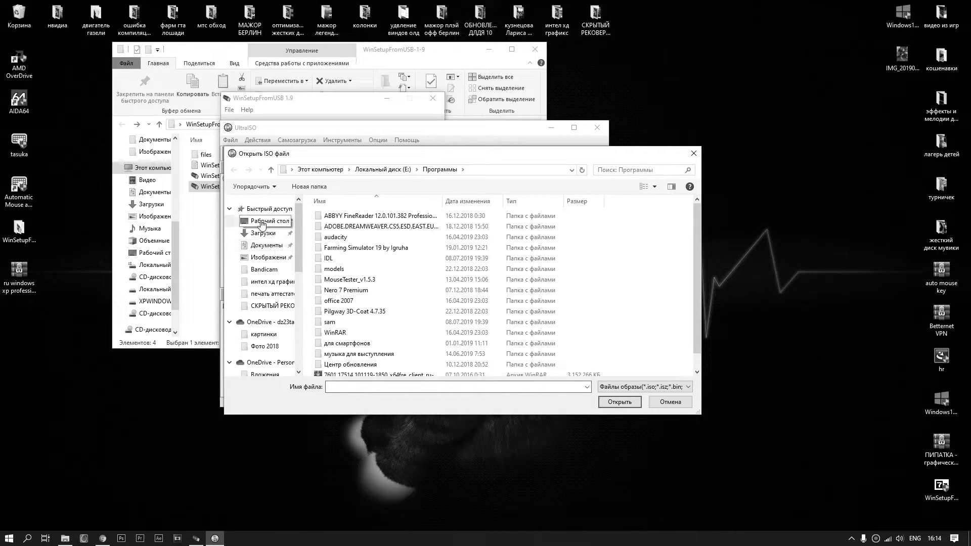
scroll(385, 324, "down", 3)
left_click(339, 326)
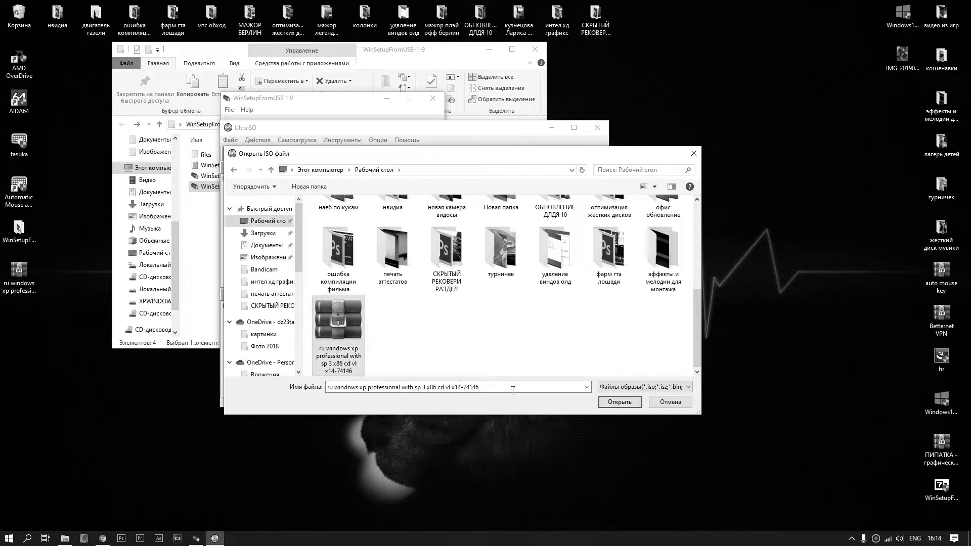
left_click(619, 403)
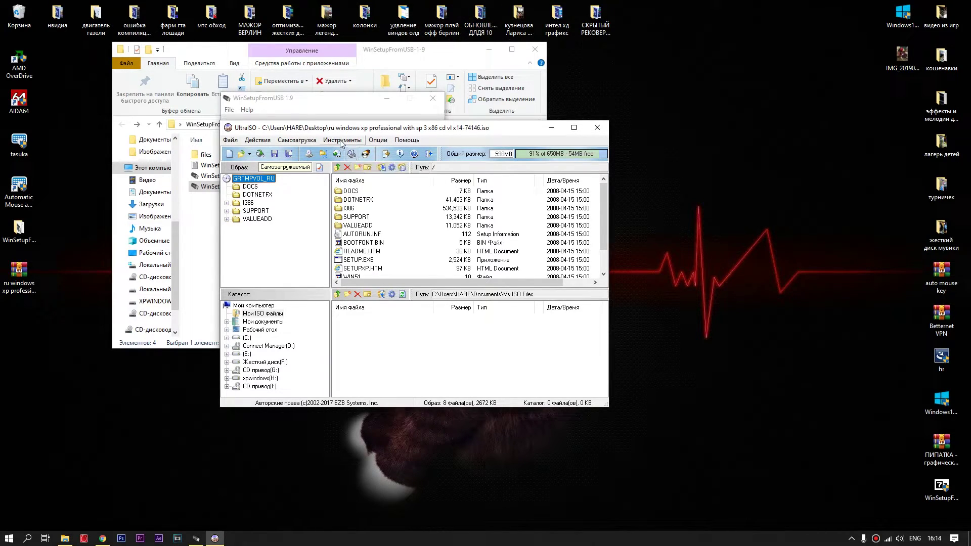
Step: Mount the opened Windows XP image to the virtual drive I:
left_click(341, 141)
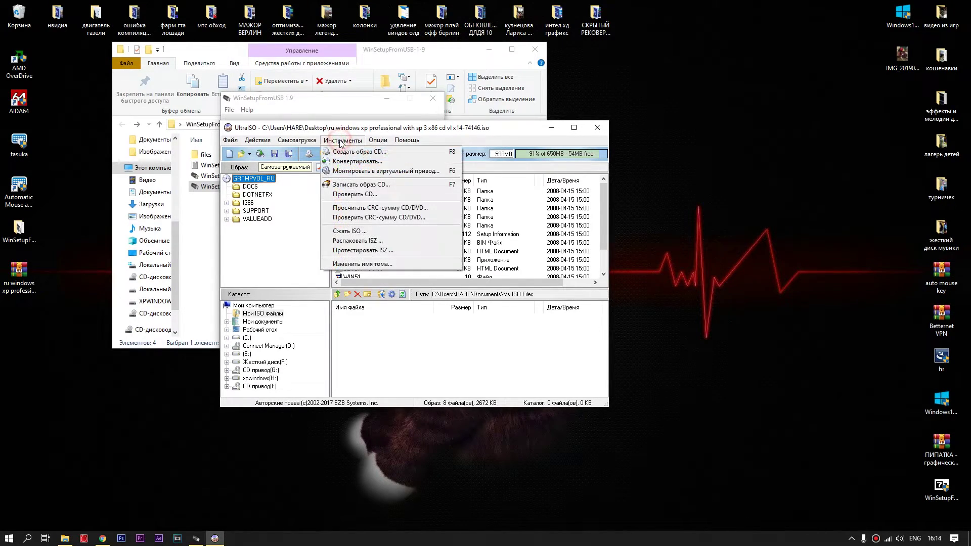
left_click(367, 172)
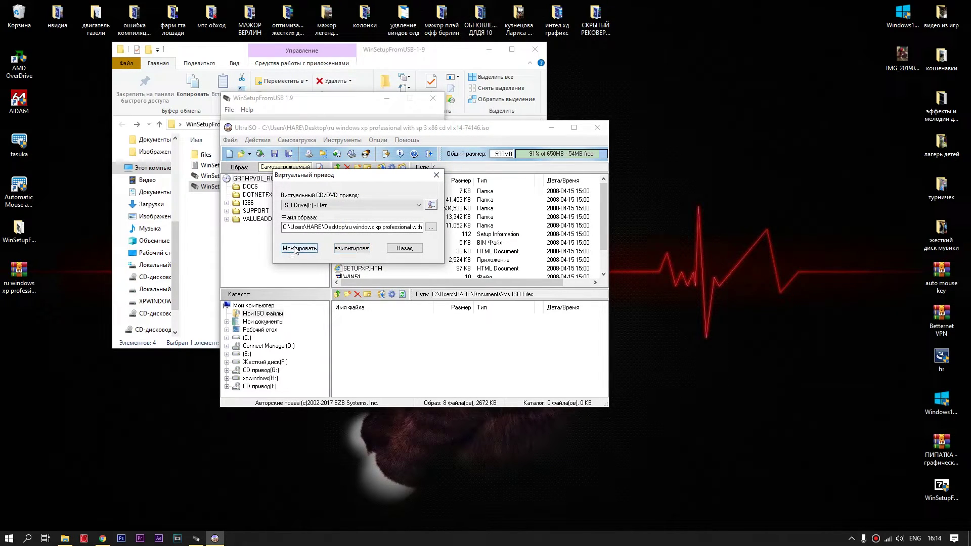
left_click(412, 205)
left_click(412, 206)
left_click(311, 251)
Step: Examine the contents of the mounted CD drive I: in File Explorer and close the window
left_click(192, 227)
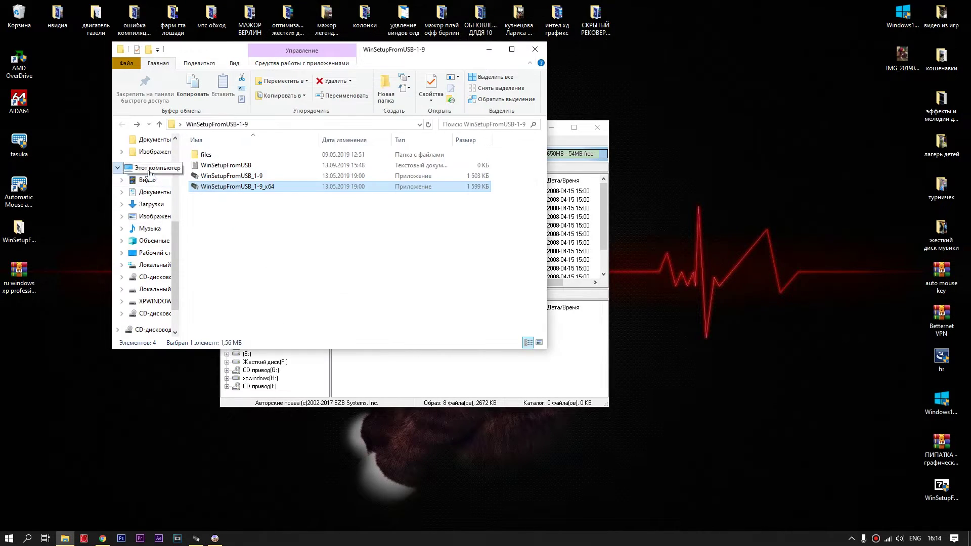
left_click(148, 170)
scroll(223, 216, "down", 1)
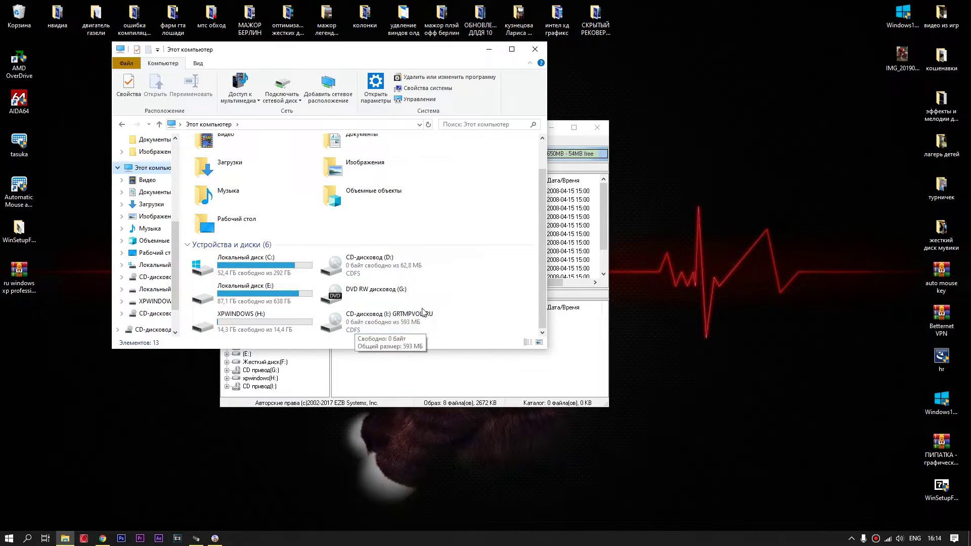
double_click(377, 323)
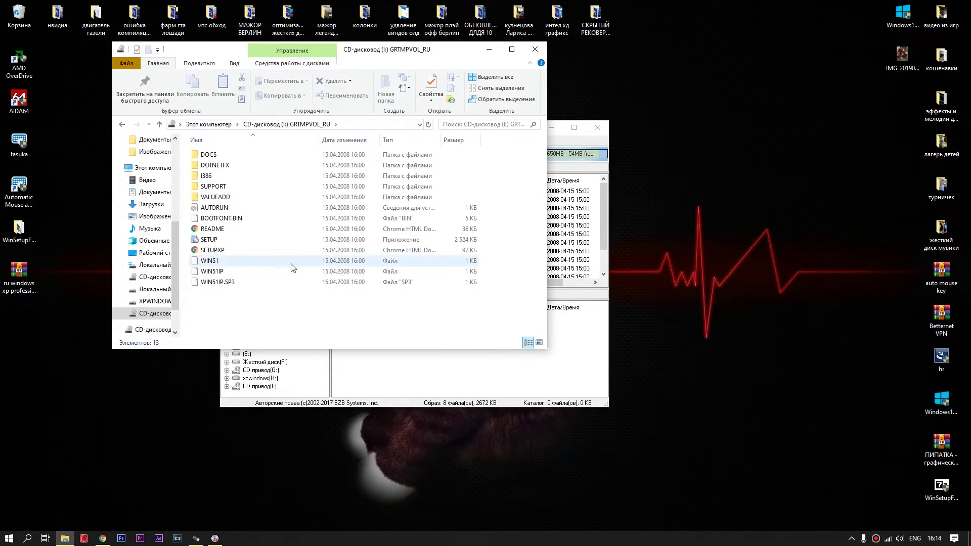
left_click(534, 50)
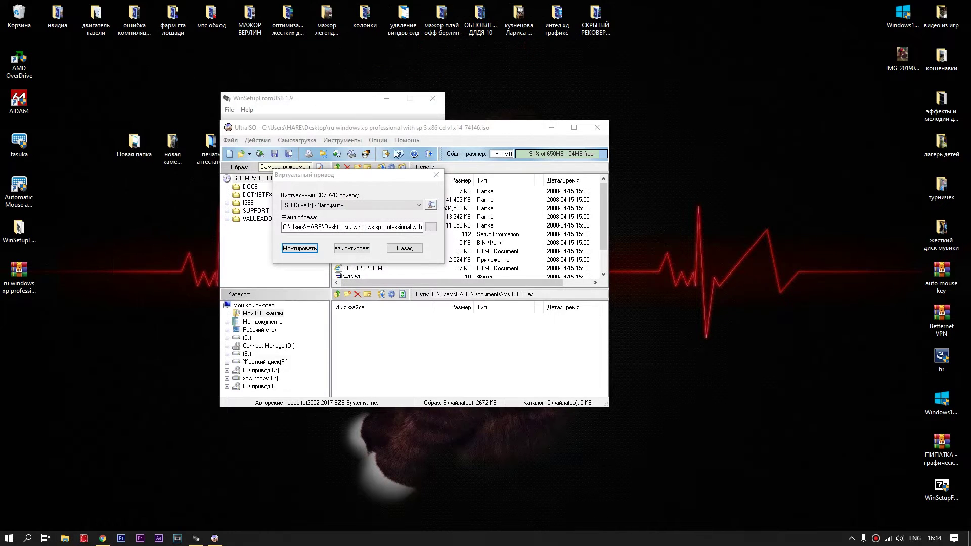
Step: Switch to WinSetupFromUSB, enable Windows 2000/XP/2003 Setup with mounted drive I: as its source, and accept the Windows EULA
left_click(314, 103)
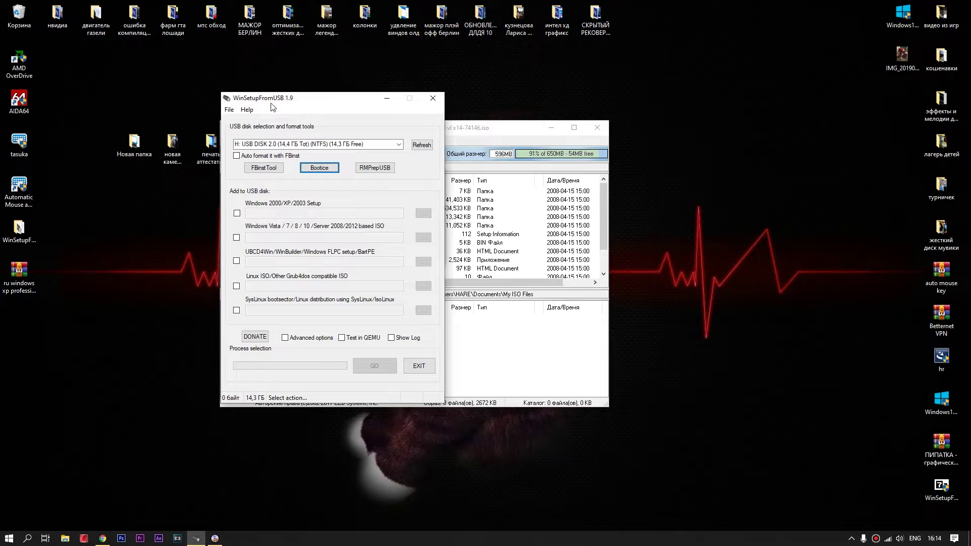
left_click(237, 214)
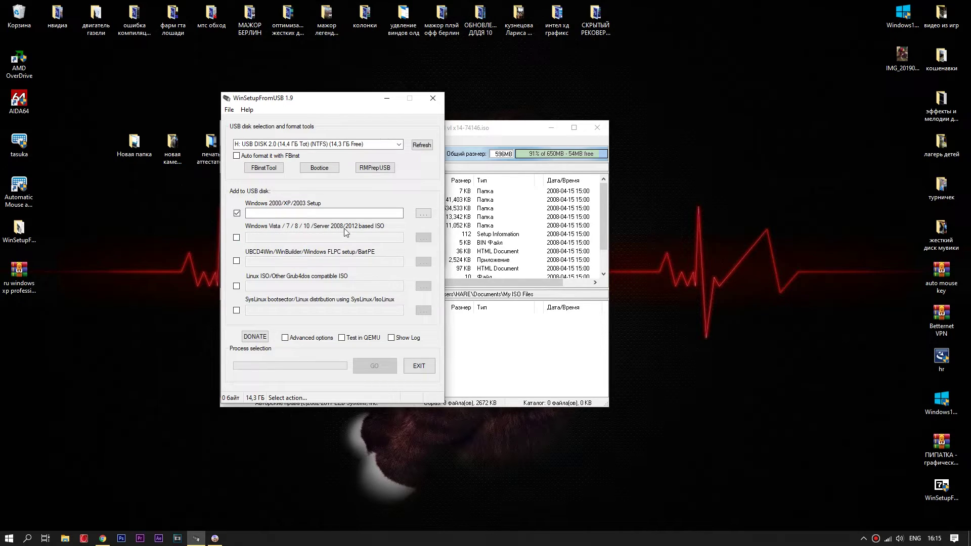
left_click(423, 213)
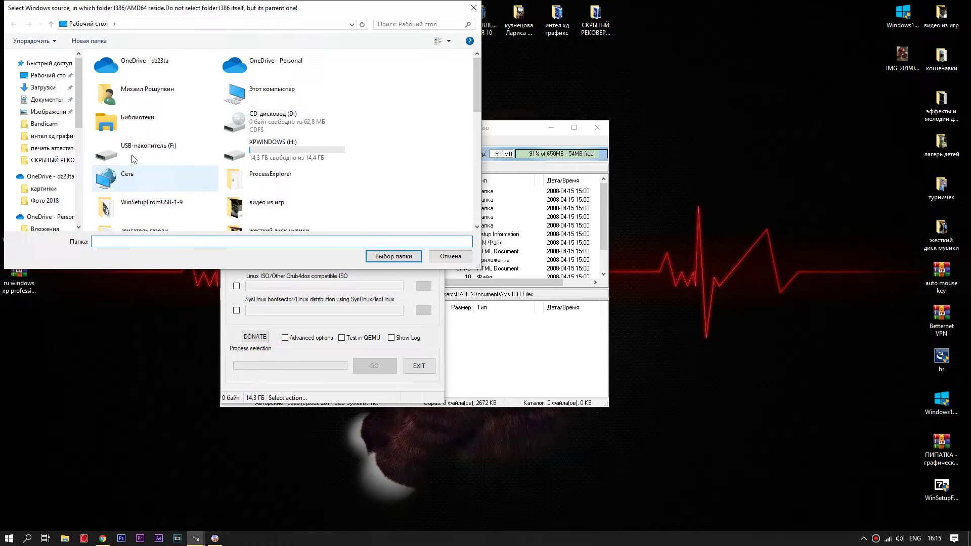
left_click(266, 97)
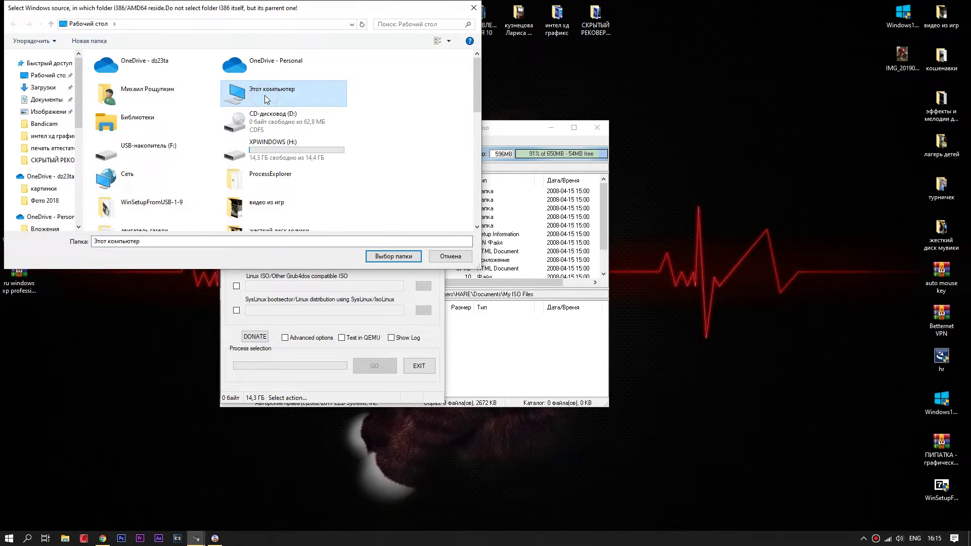
double_click(266, 97)
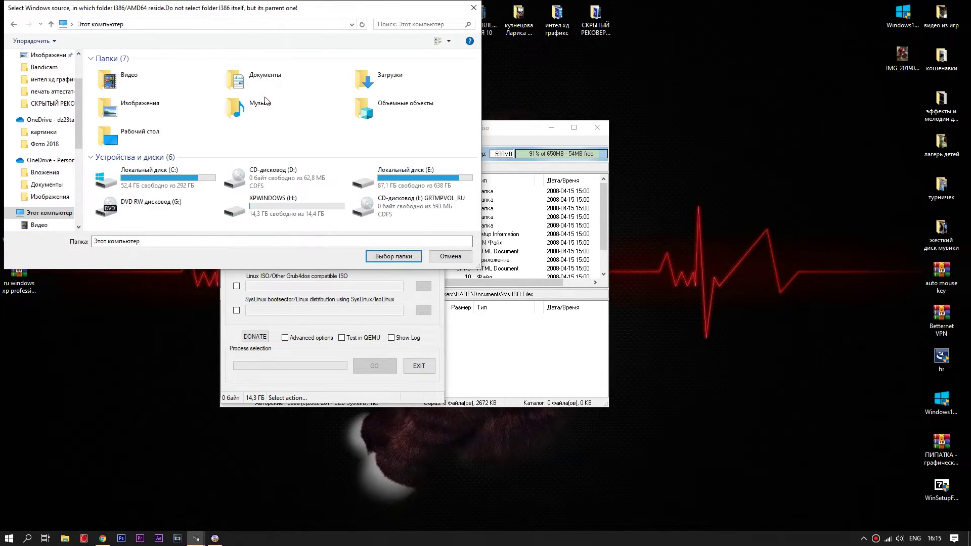
left_click(381, 212)
left_click(388, 257)
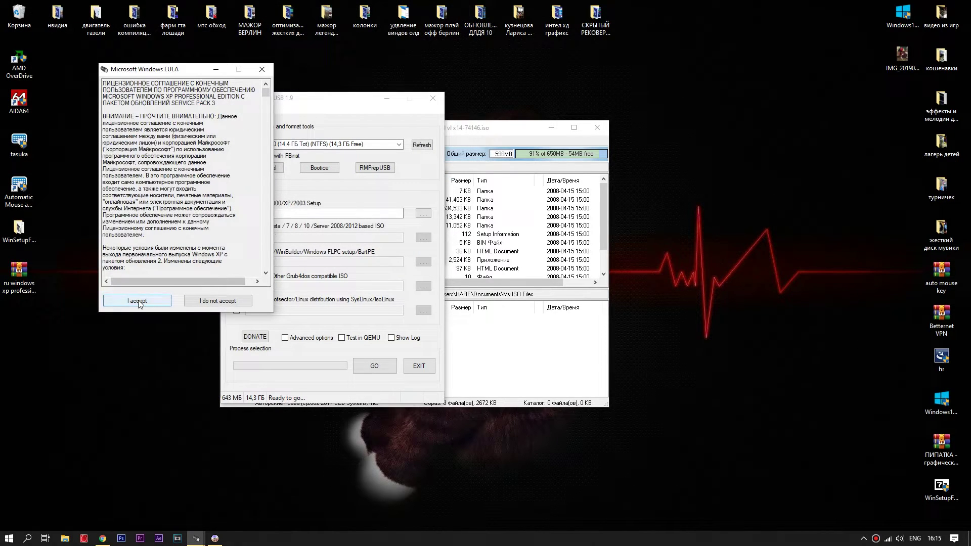
left_click(138, 301)
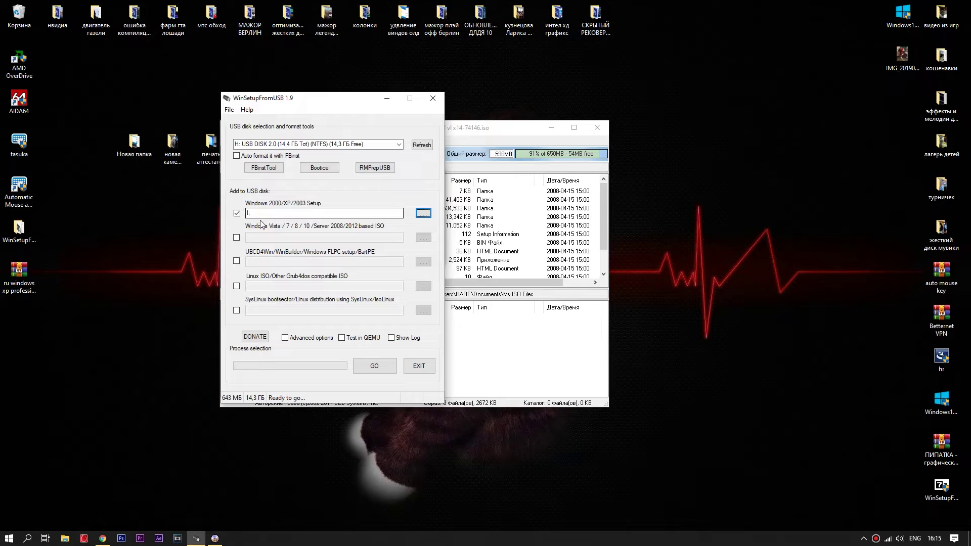
Step: Write the Windows XP setup files to USB disk H: and dismiss the completion message
left_click(372, 369)
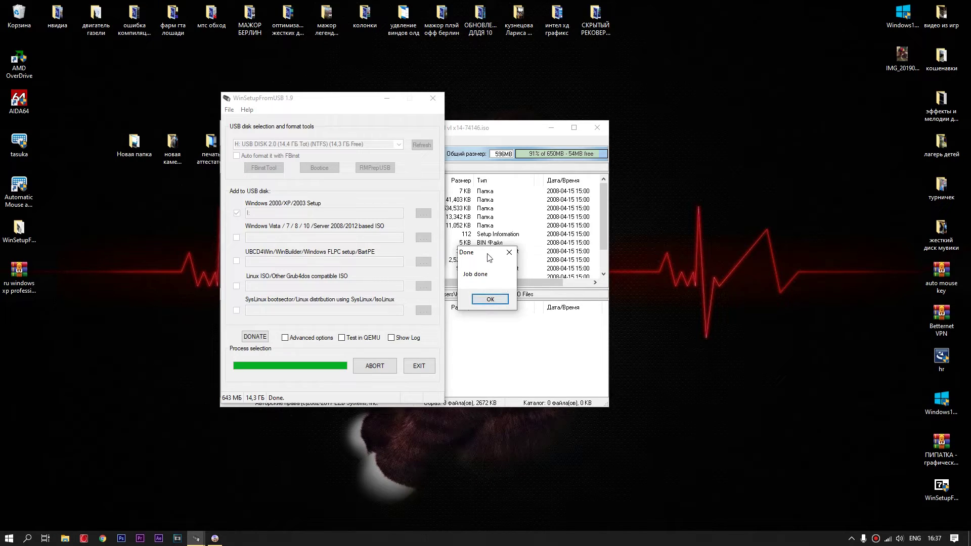
left_click(489, 299)
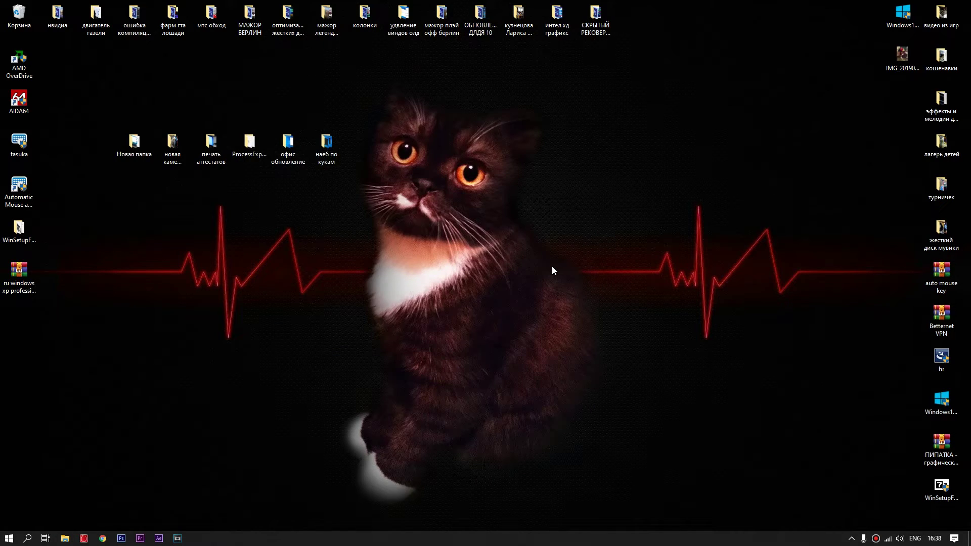